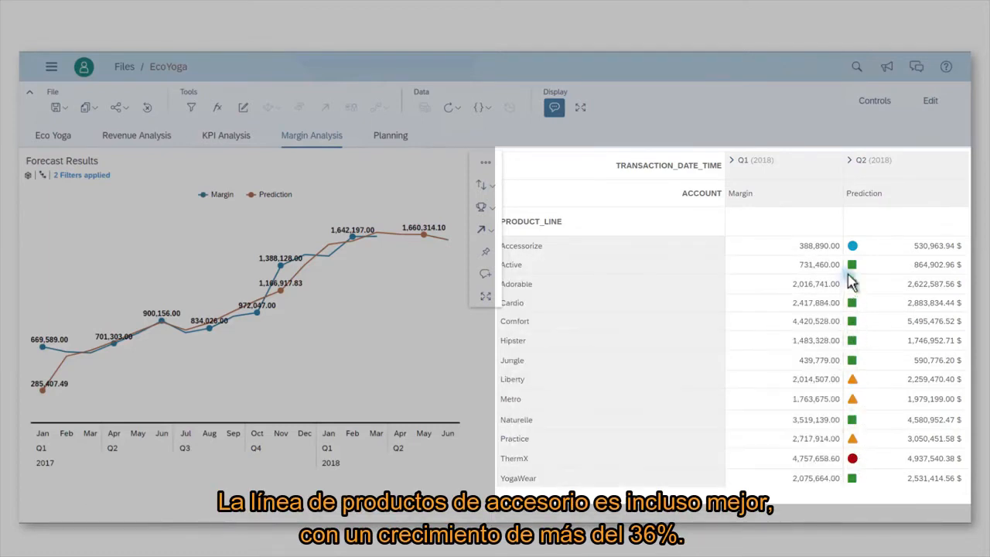
Open the Planning page and check the Budget 2019 Private version in version management.
mouse_move(851, 249)
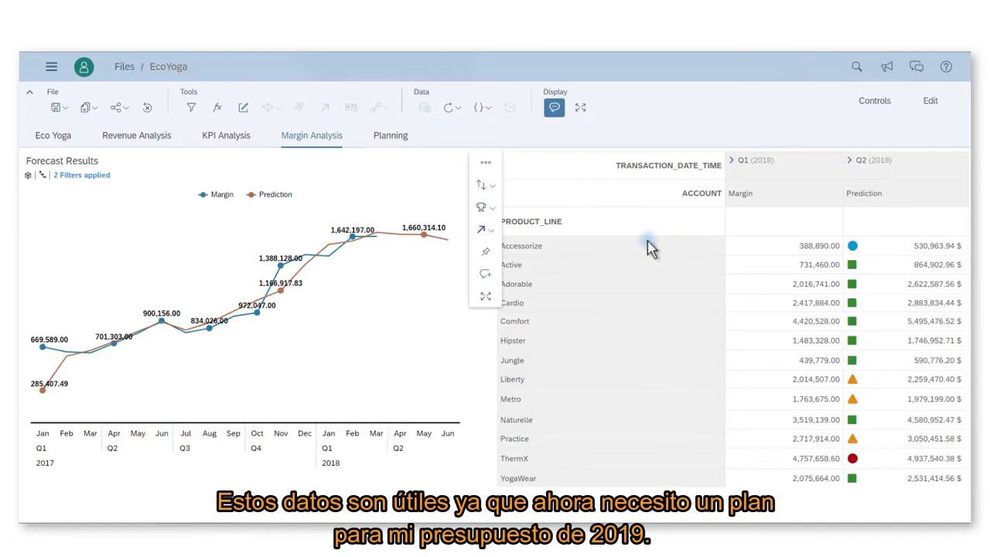
left_click(379, 144)
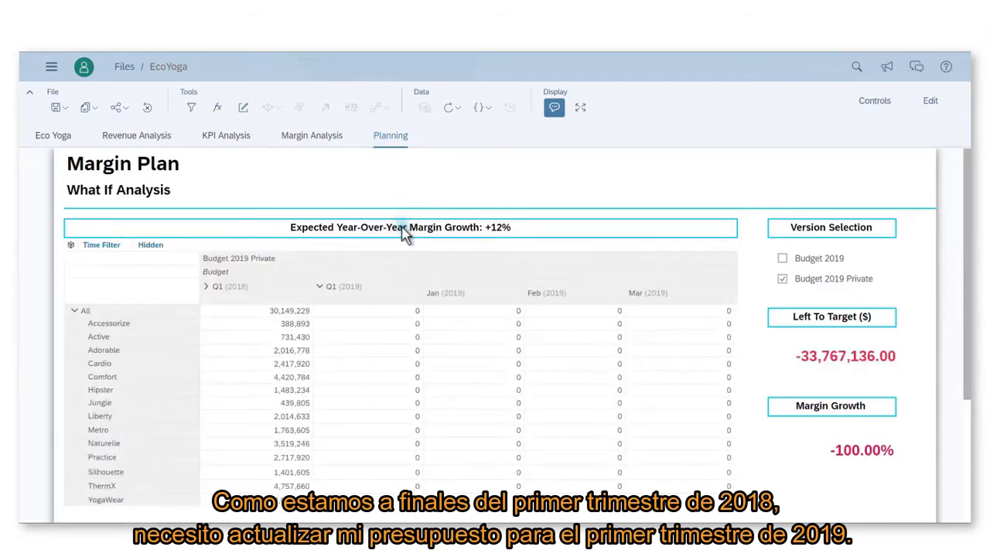
left_click(503, 262)
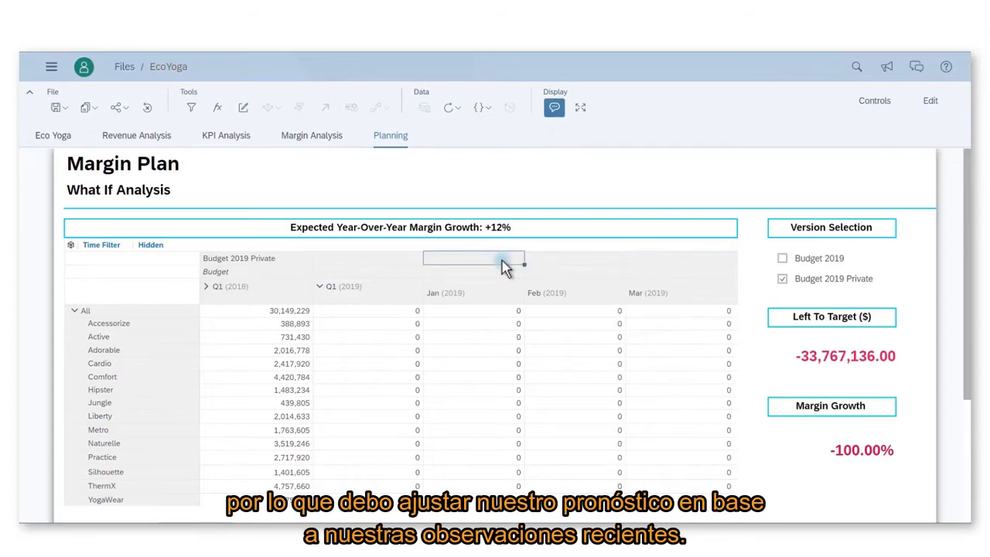
left_click(300, 109)
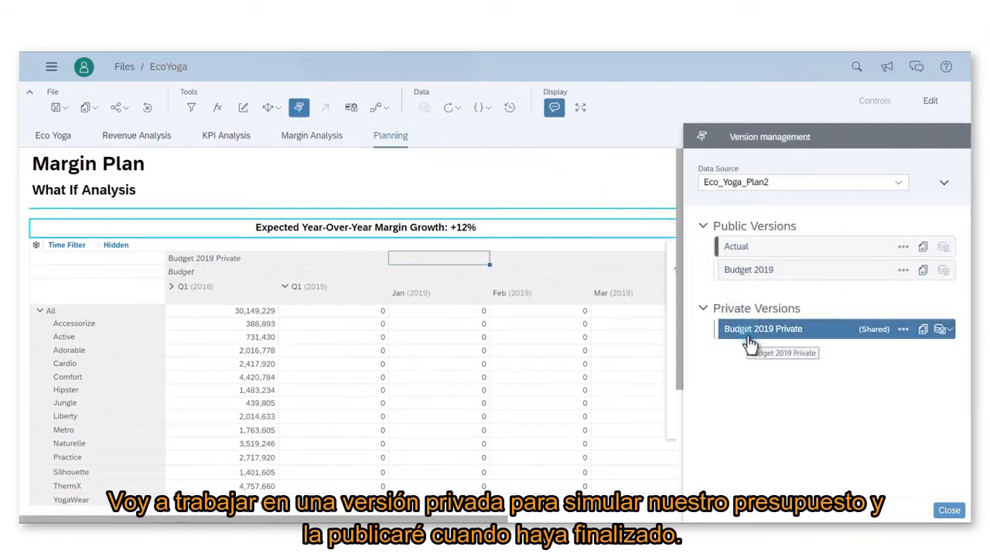
left_click(949, 512)
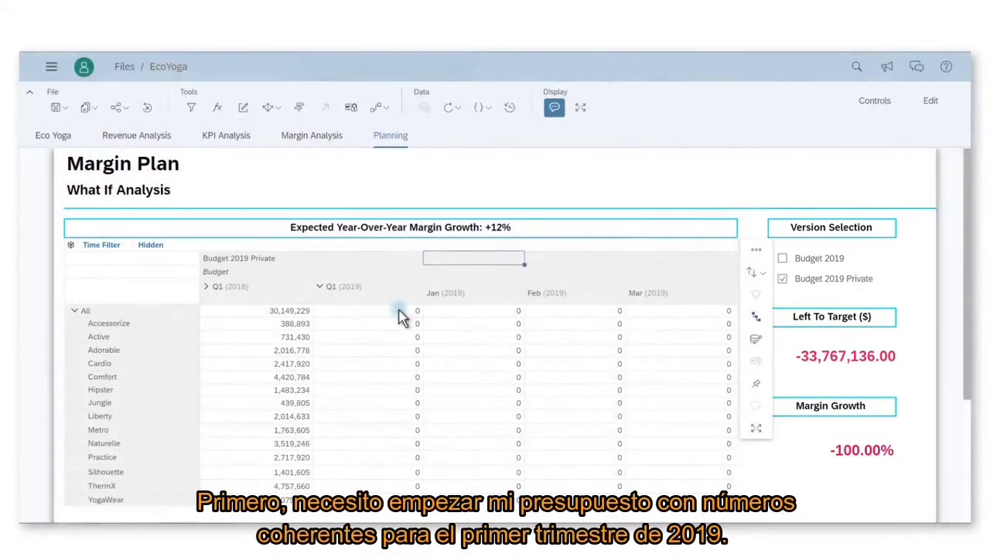
Set up a quarterly predictive forecast on the Q1 2019 cell of All, running from 2018.Q2 to 2019.Q1.
left_click(398, 310)
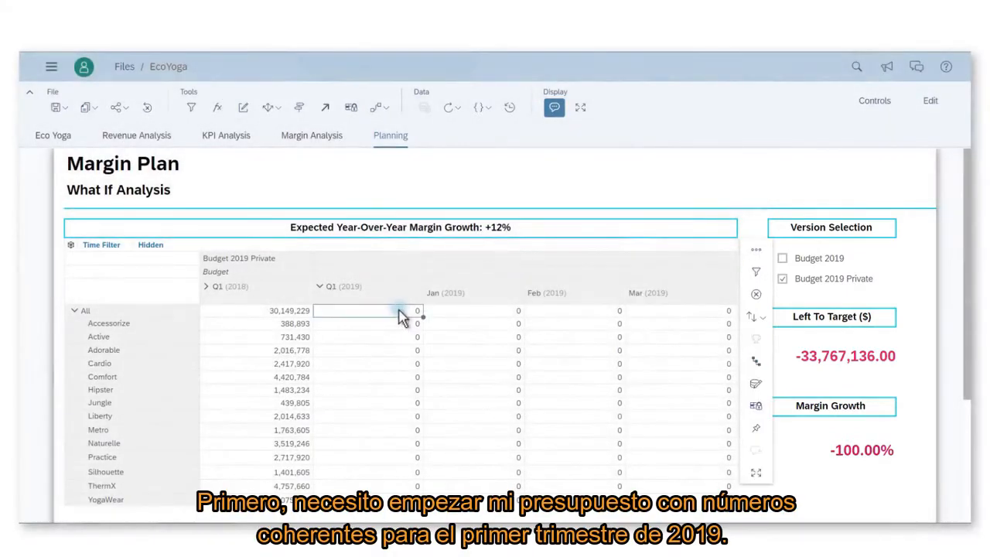
left_click(325, 109)
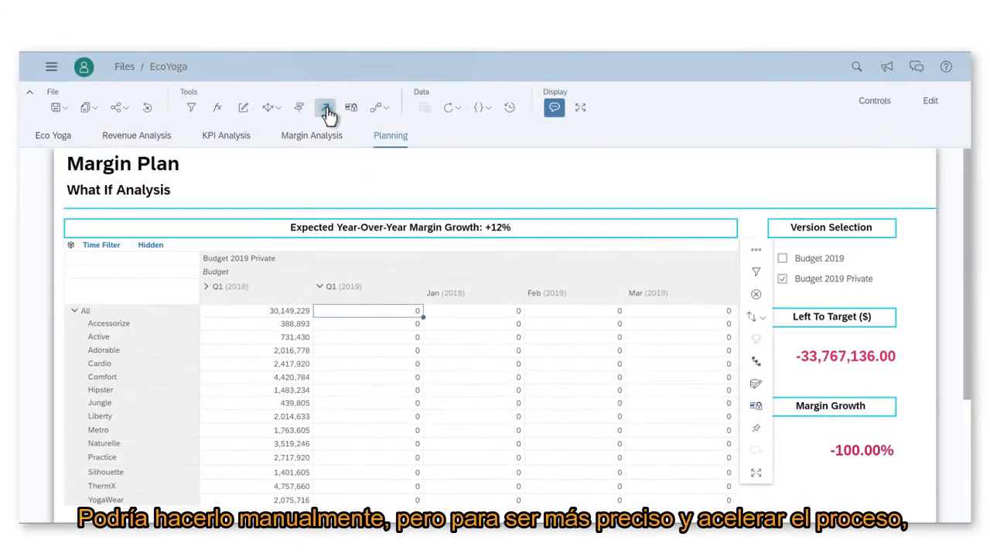
left_click(325, 109)
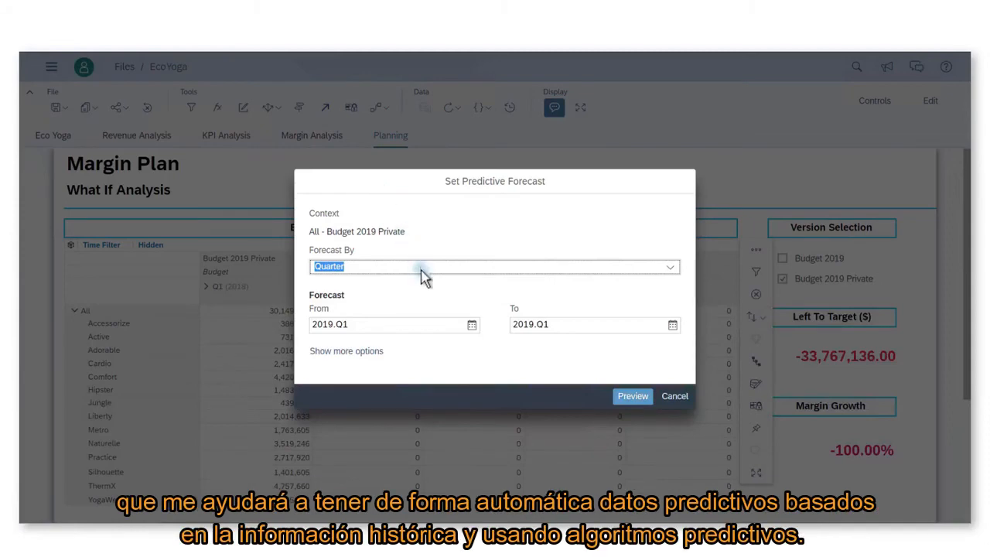
left_click(471, 325)
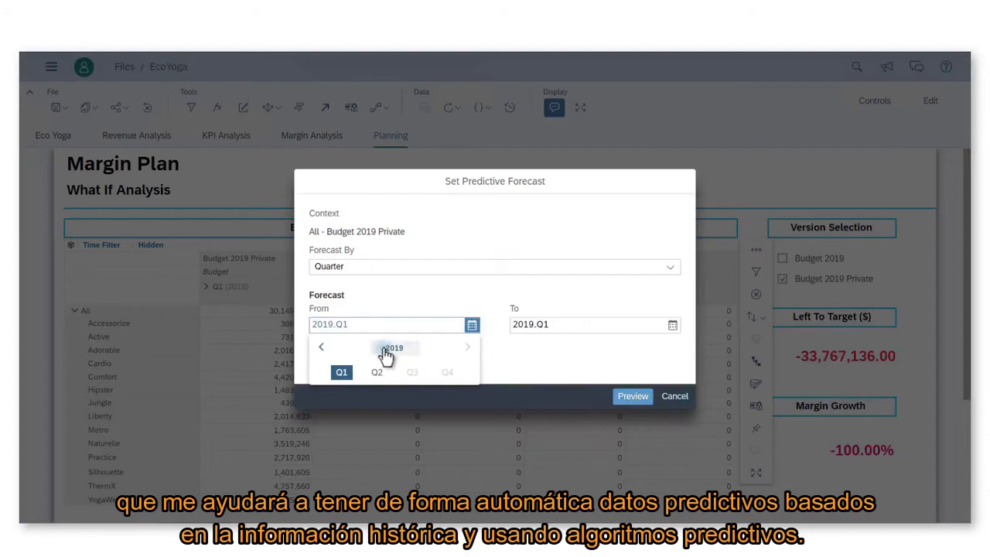
left_click(321, 347)
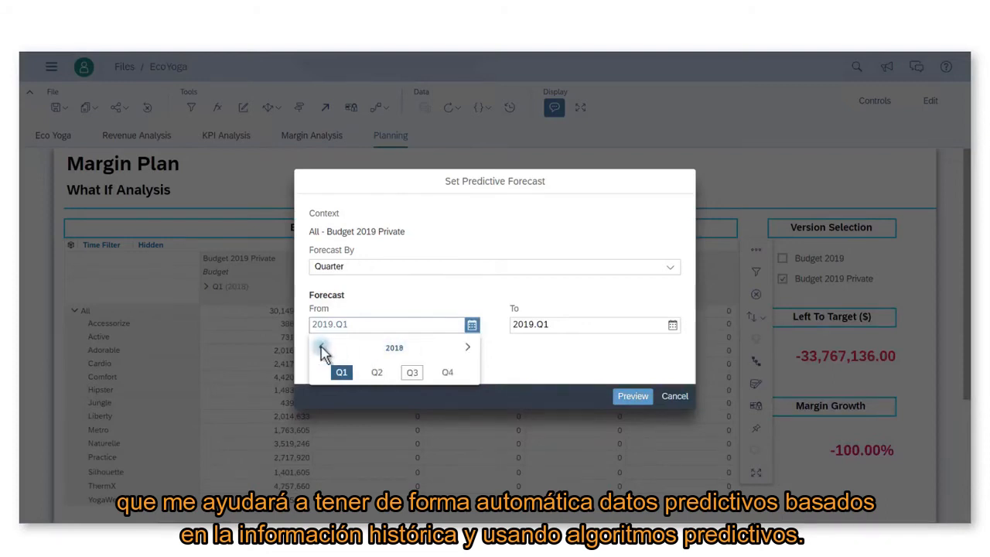
left_click(377, 372)
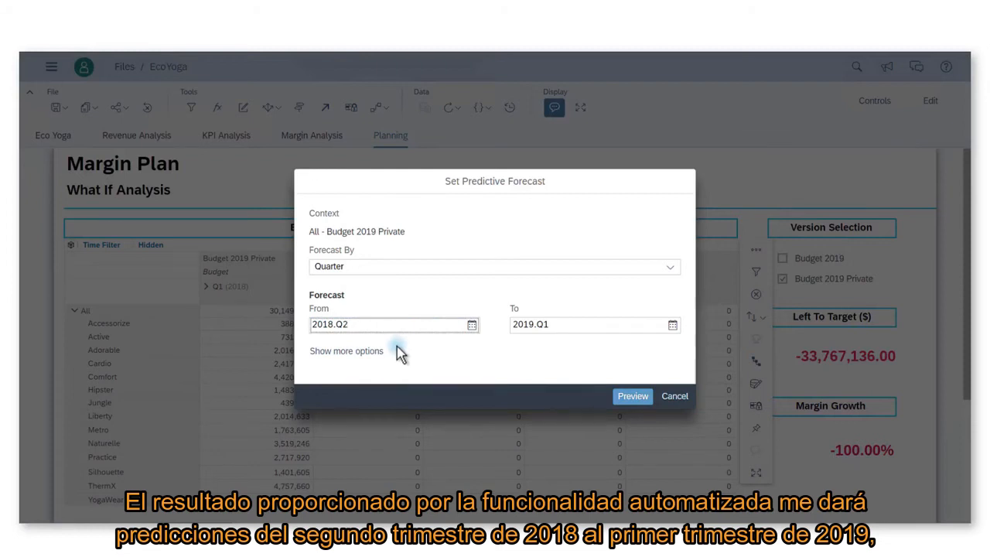
Check the forecast's reference period in the additional options, and preview and apply the forecast with the reference period's weighting.
left_click(379, 352)
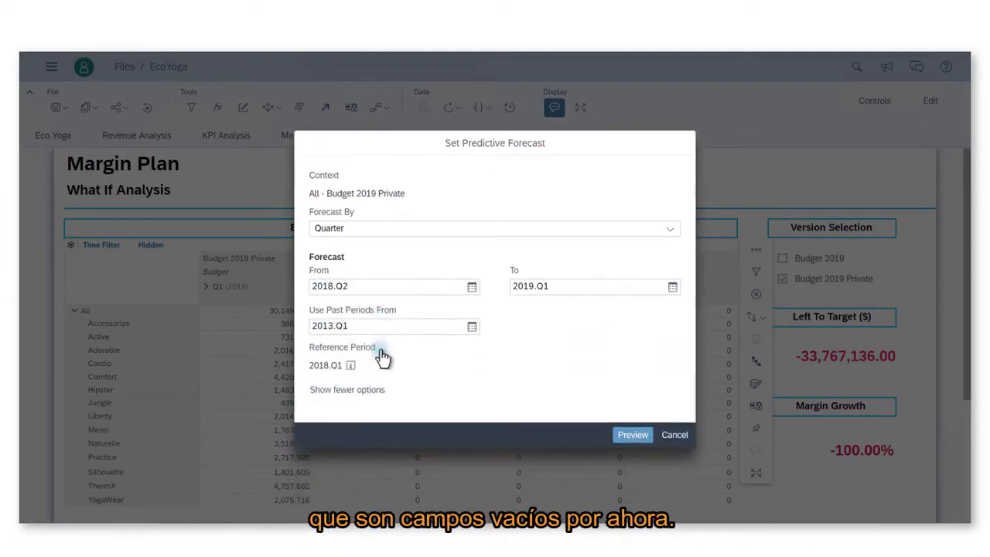
mouse_move(329, 368)
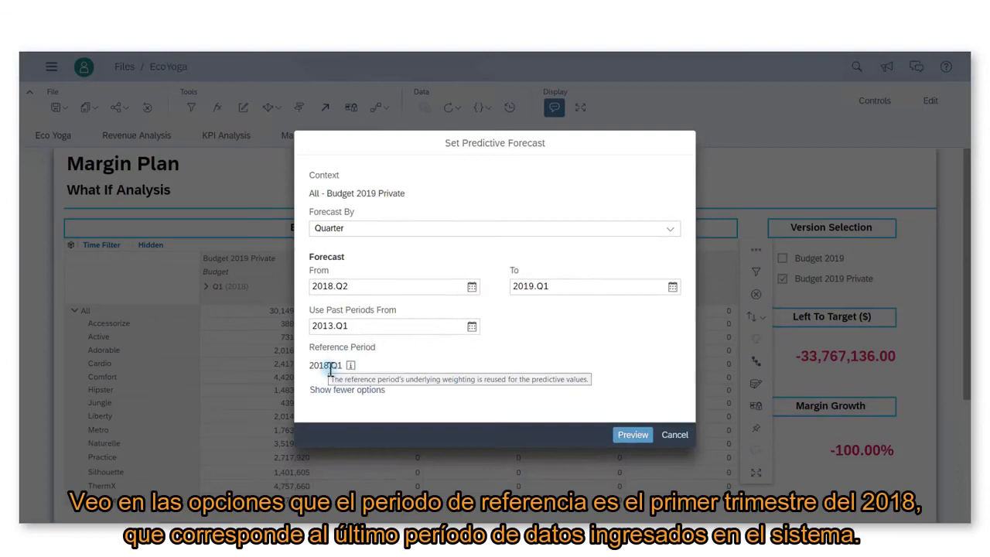
left_click(634, 438)
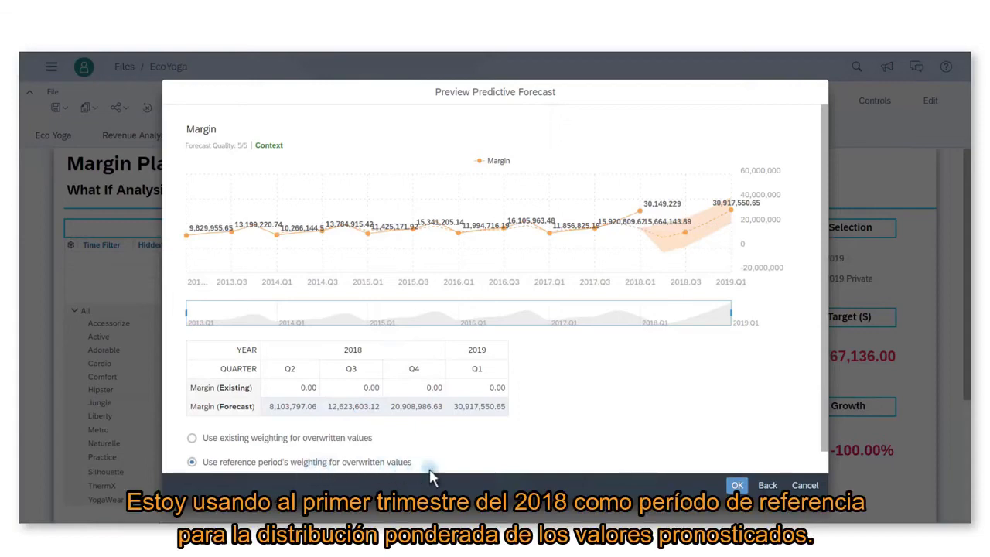
left_click(737, 486)
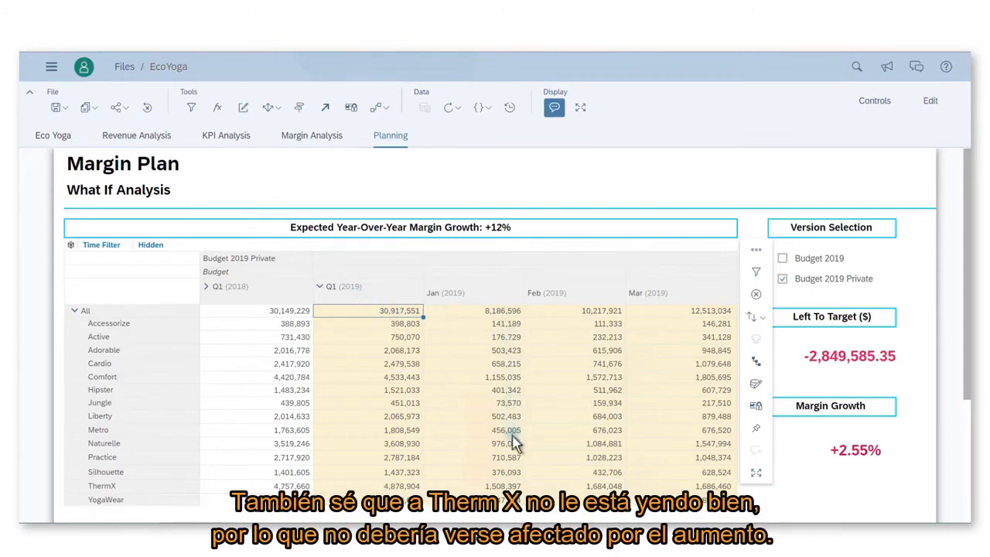
Increase the Jan 2019 value of All by 20% with the ThermX Jan 2019 cell locked, and release that lock.
left_click(511, 485)
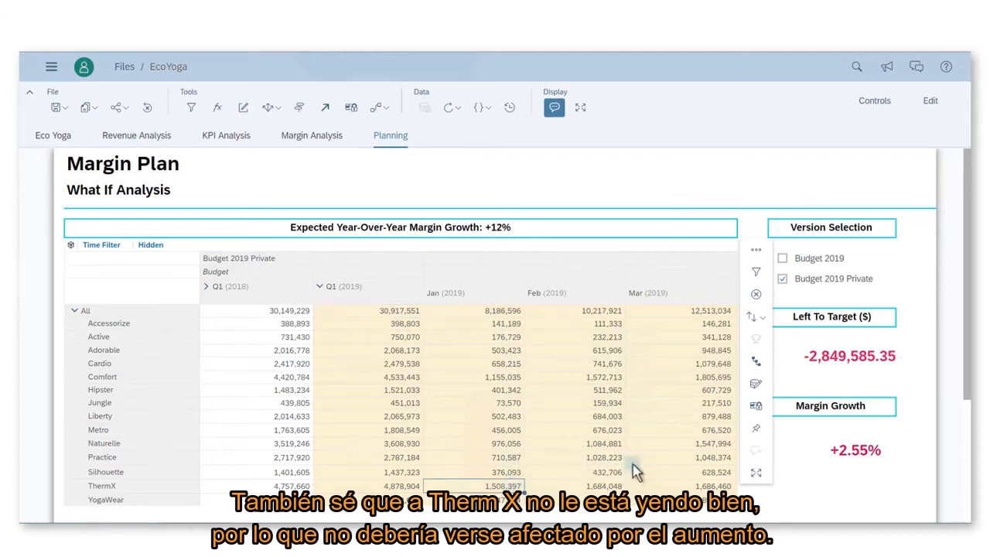
left_click(766, 411)
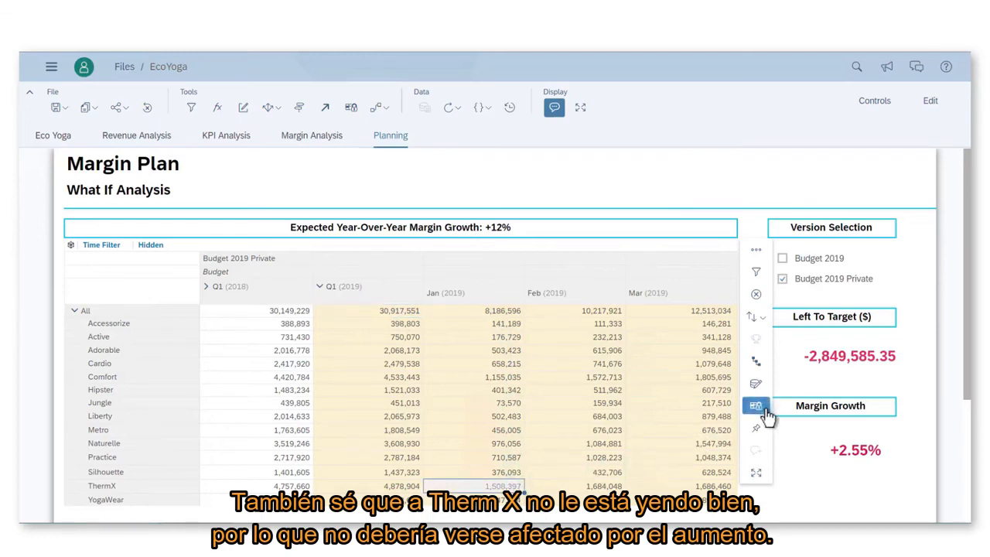
left_click(492, 311)
type("+20%")
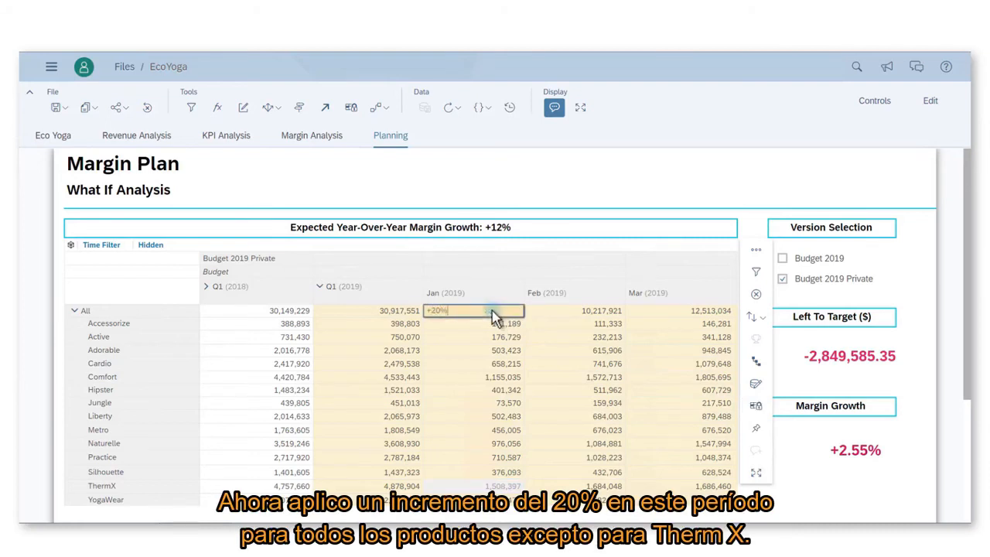
key("Return")
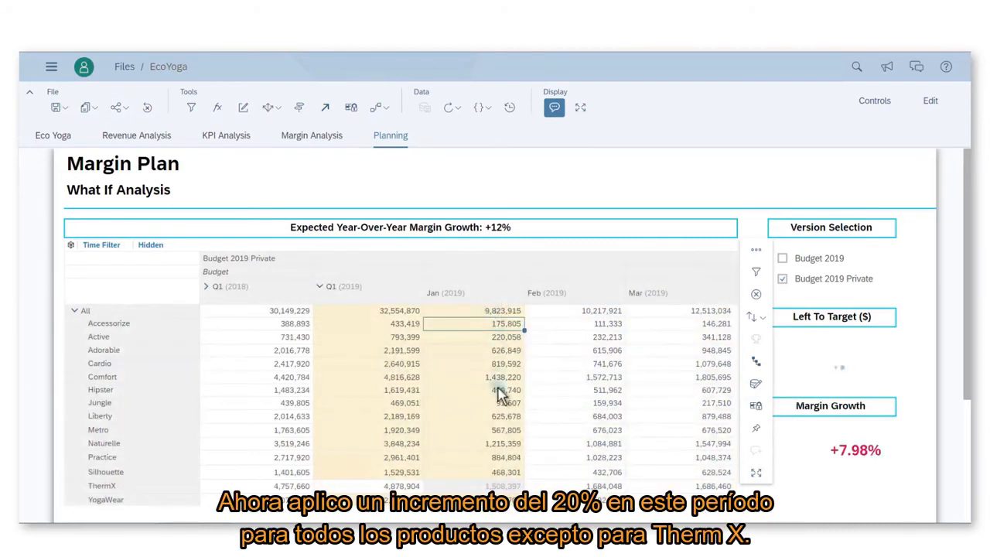
left_click(499, 485)
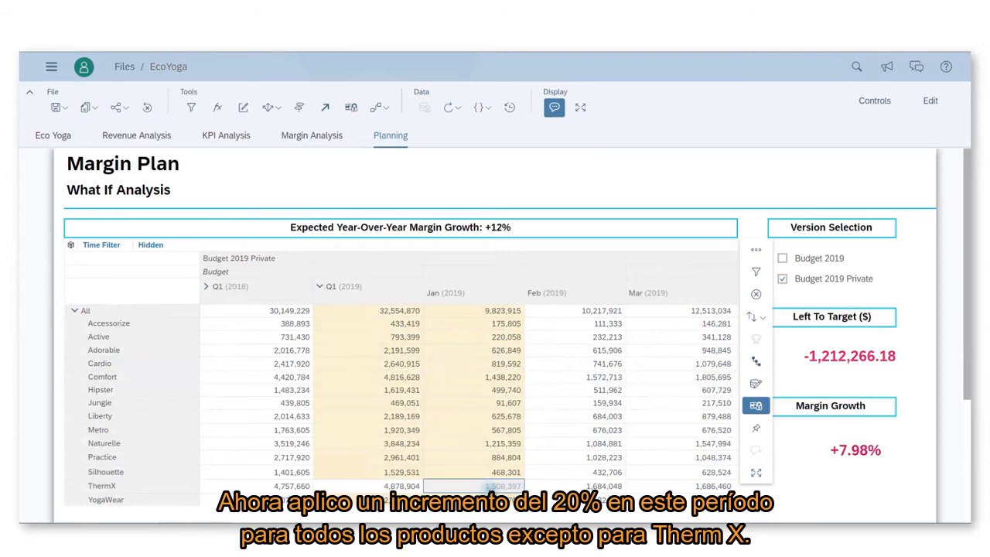
left_click(756, 408)
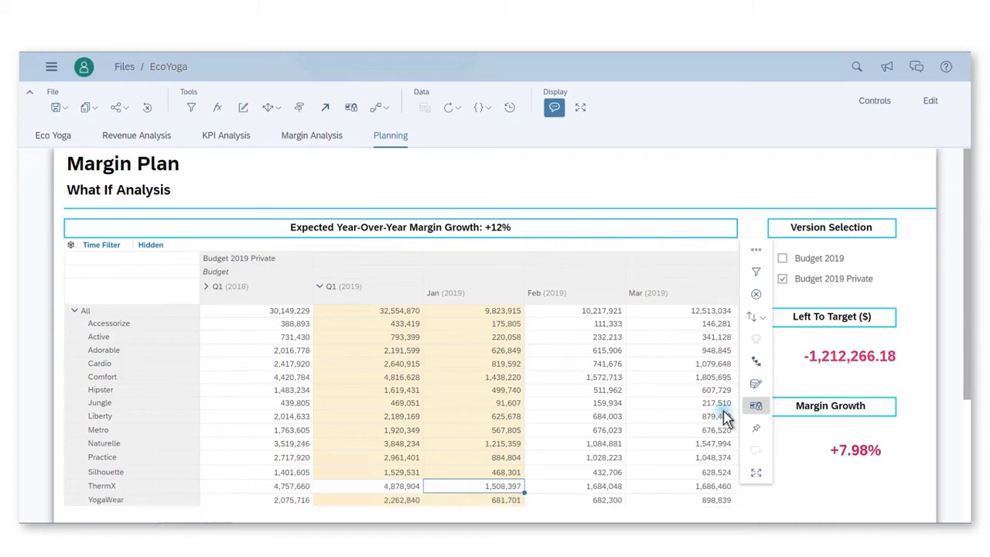
Add a new product line member with description and ID Fitness as a sibling of Accessorize.
left_click(150, 324)
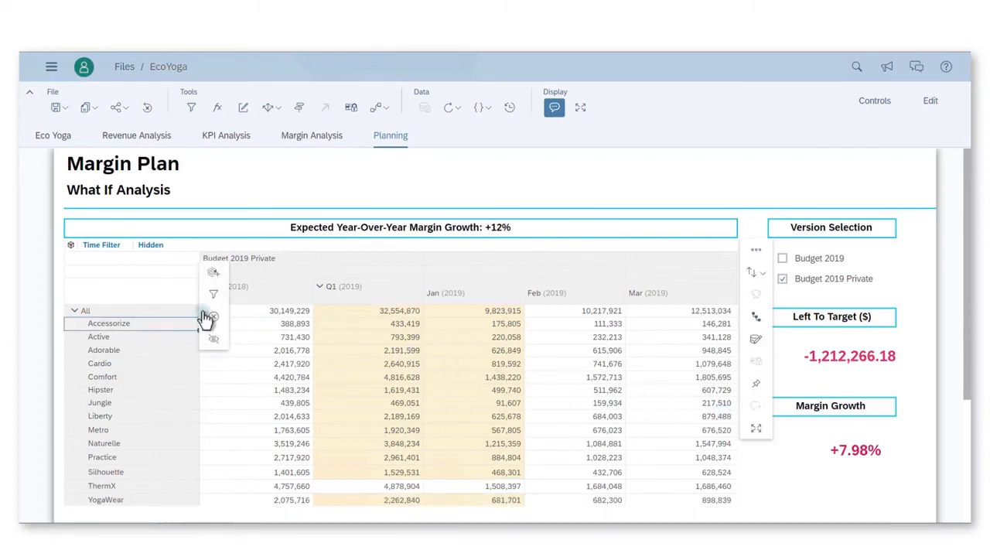
left_click(214, 277)
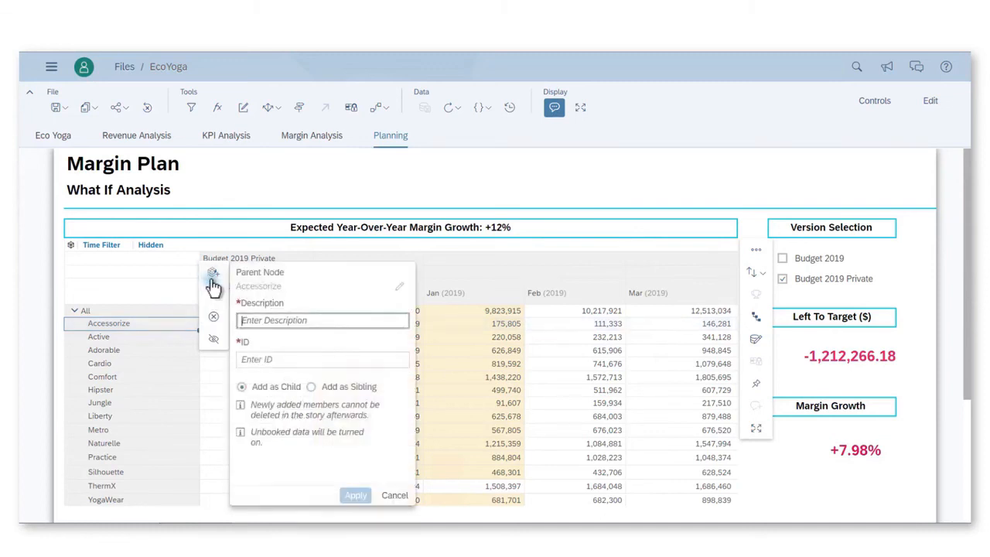
type("Fitness")
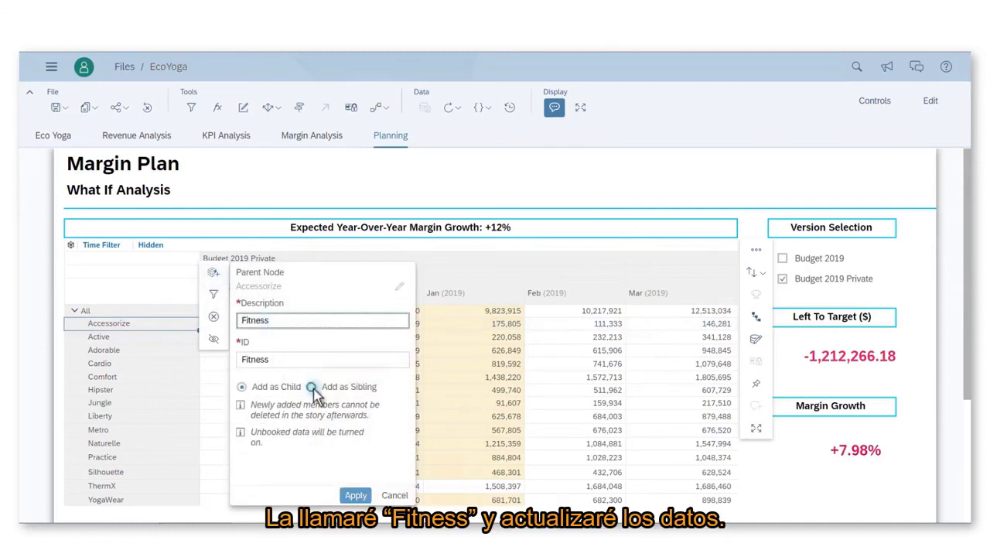
left_click(311, 387)
left_click(355, 495)
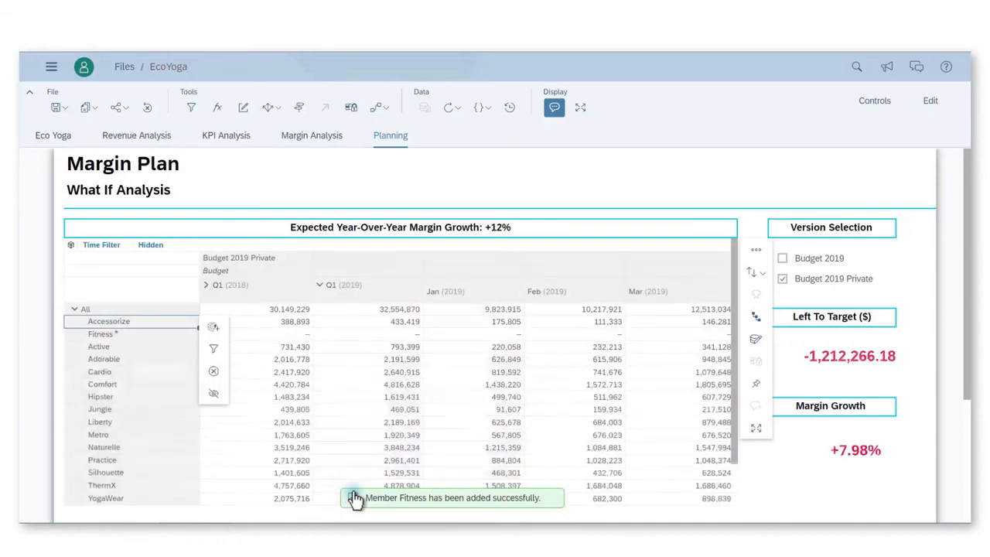
Set the Q1 2019 budget of the Fitness product line to 1.6M.
left_click(380, 339)
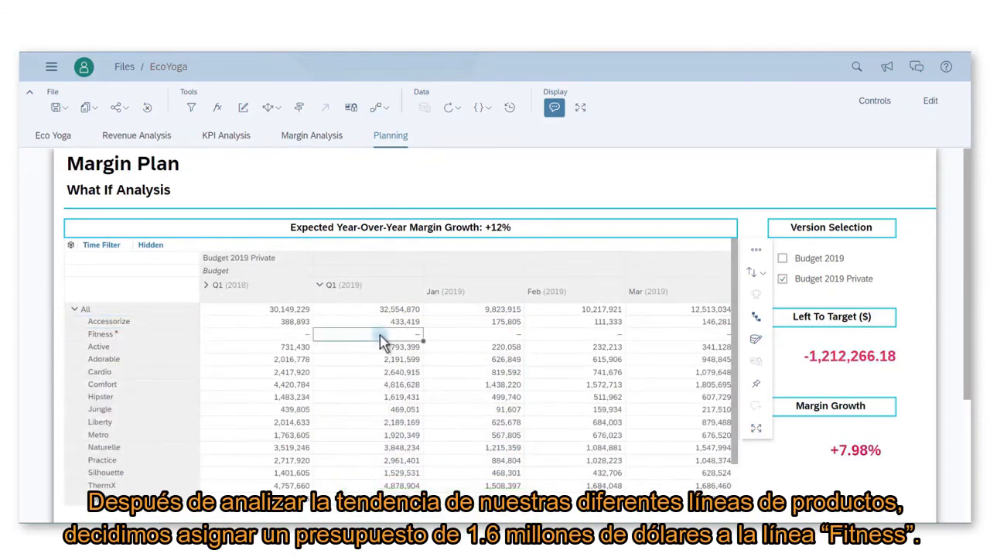
type("1")
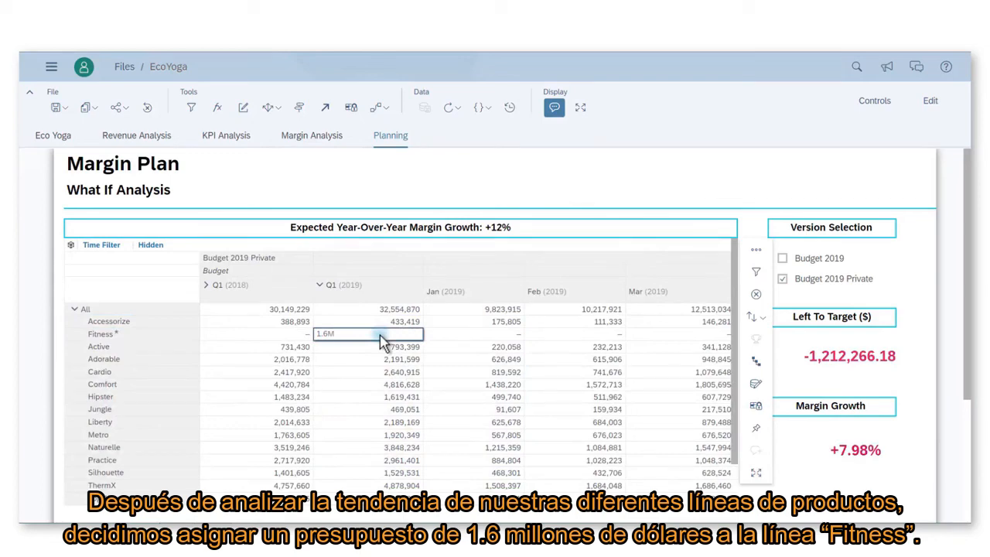
type(".6M")
key("Return")
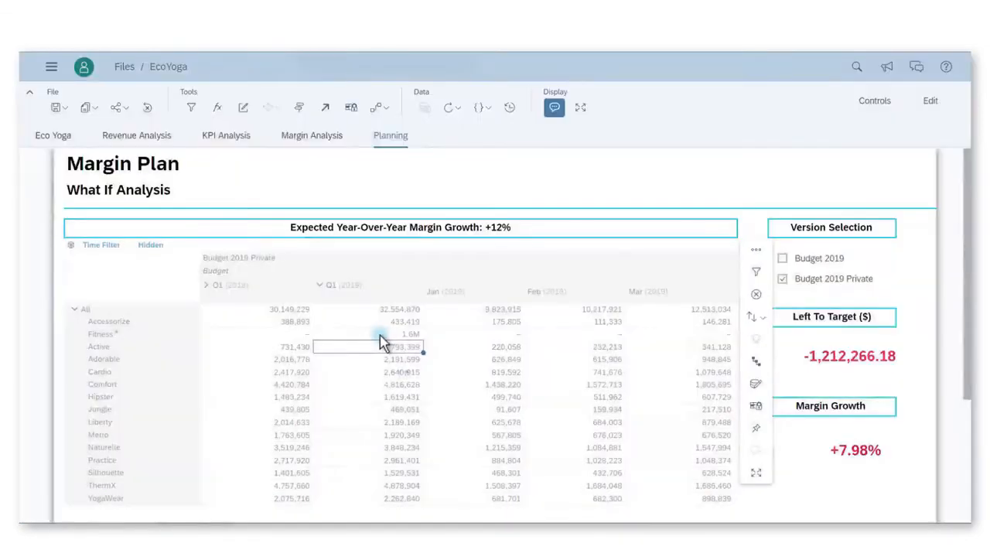
Spread the Fitness Q1 2019 budget over time with weights of 40 for Jan, 30 for Feb and 30 for Mar.
left_click(413, 335)
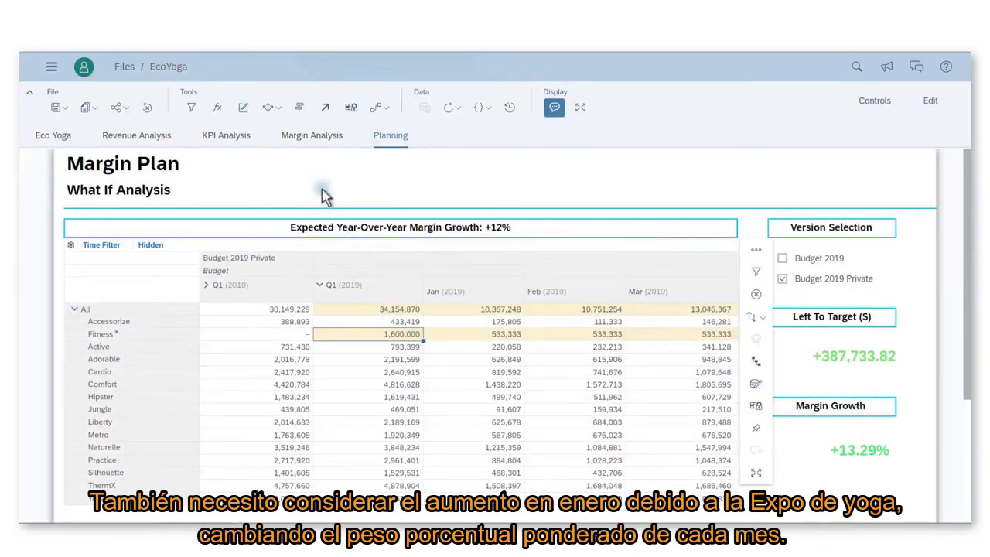
left_click(268, 107)
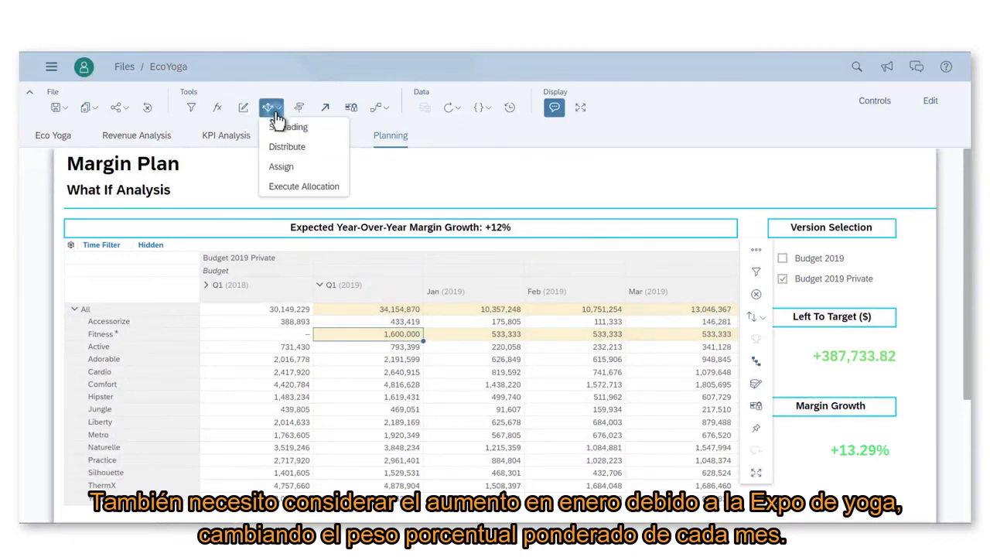
left_click(276, 131)
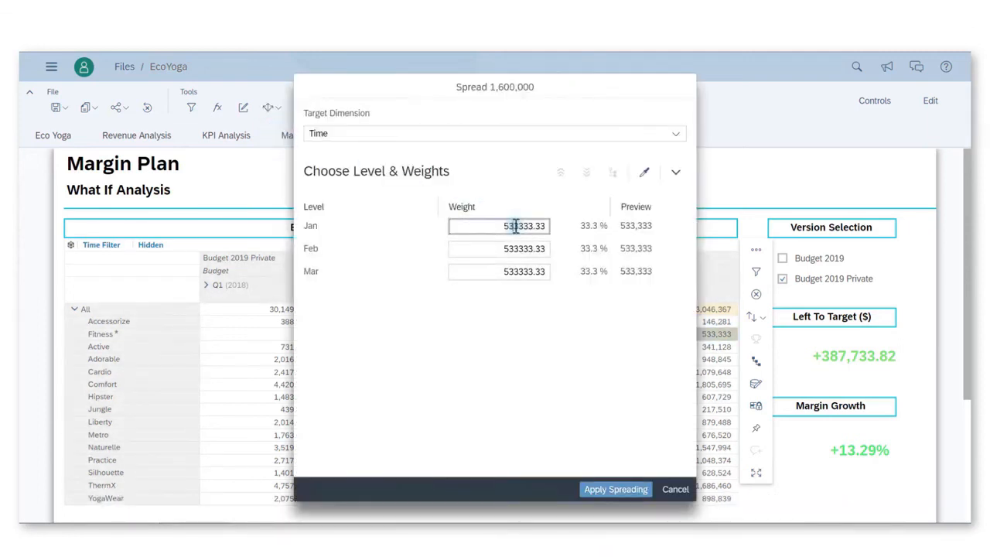
left_click(516, 226)
type("40")
key("Tab")
type("30")
key("Tab")
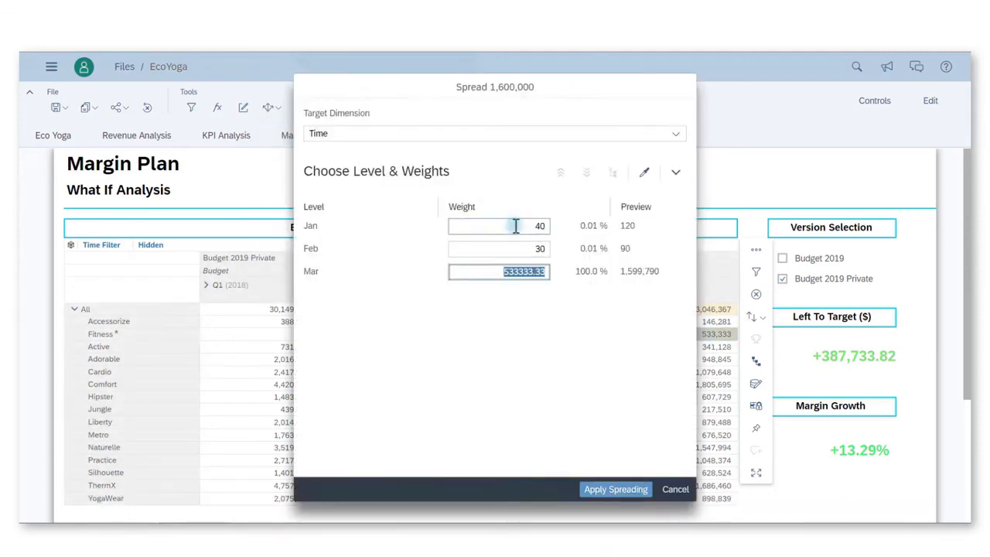
type("30")
left_click(625, 489)
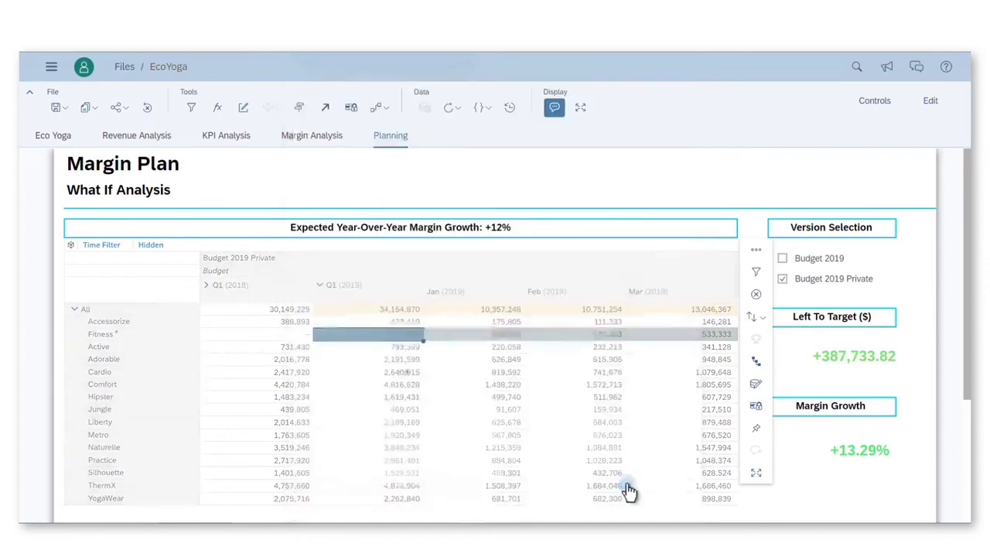